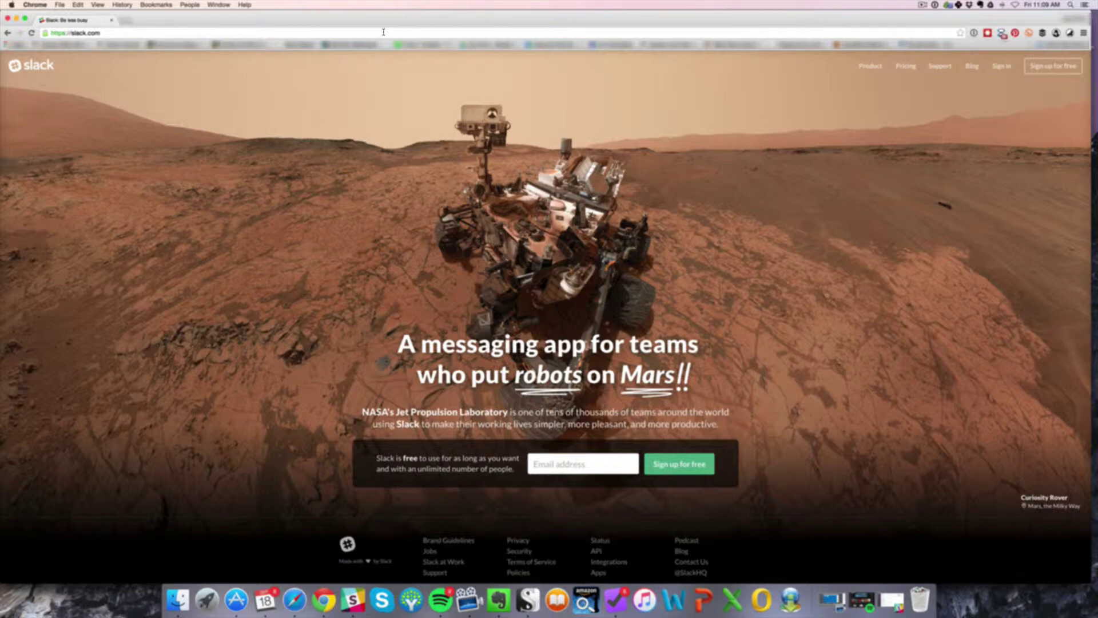
# Step: Open Slack's new-team sign-up form from the Slack web page
pyautogui.click(171, 35)
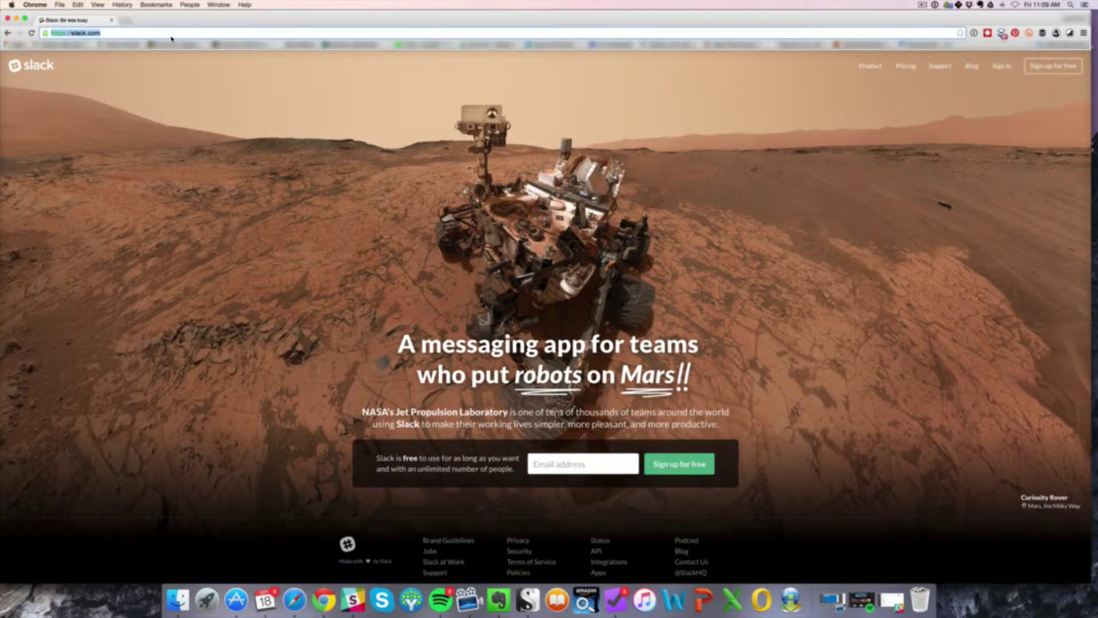
pyautogui.click(1047, 73)
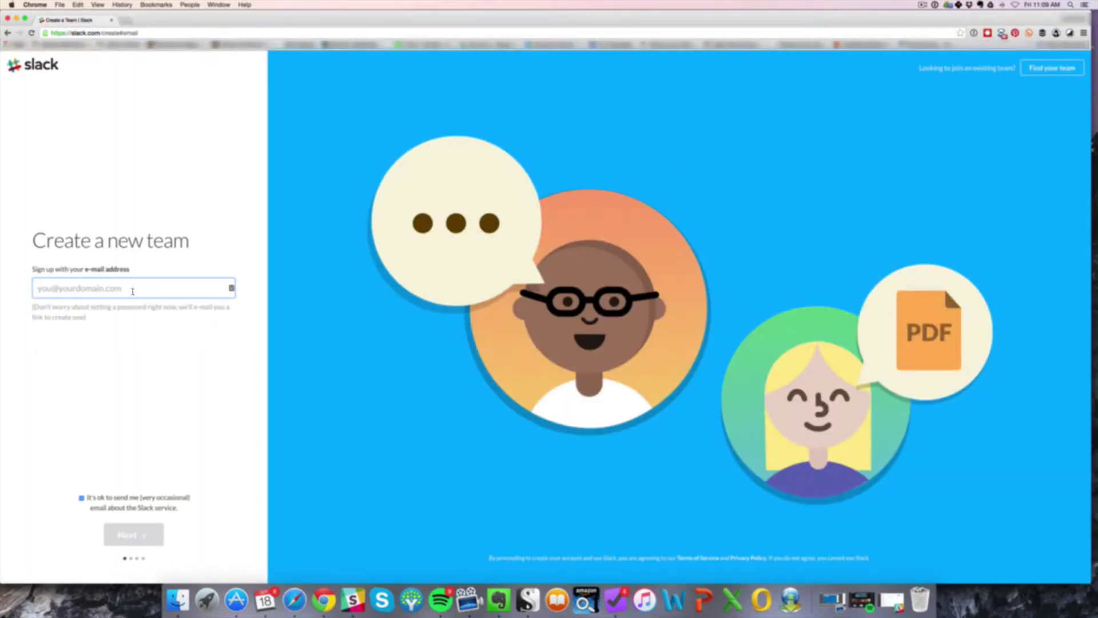
pyautogui.click(131, 290)
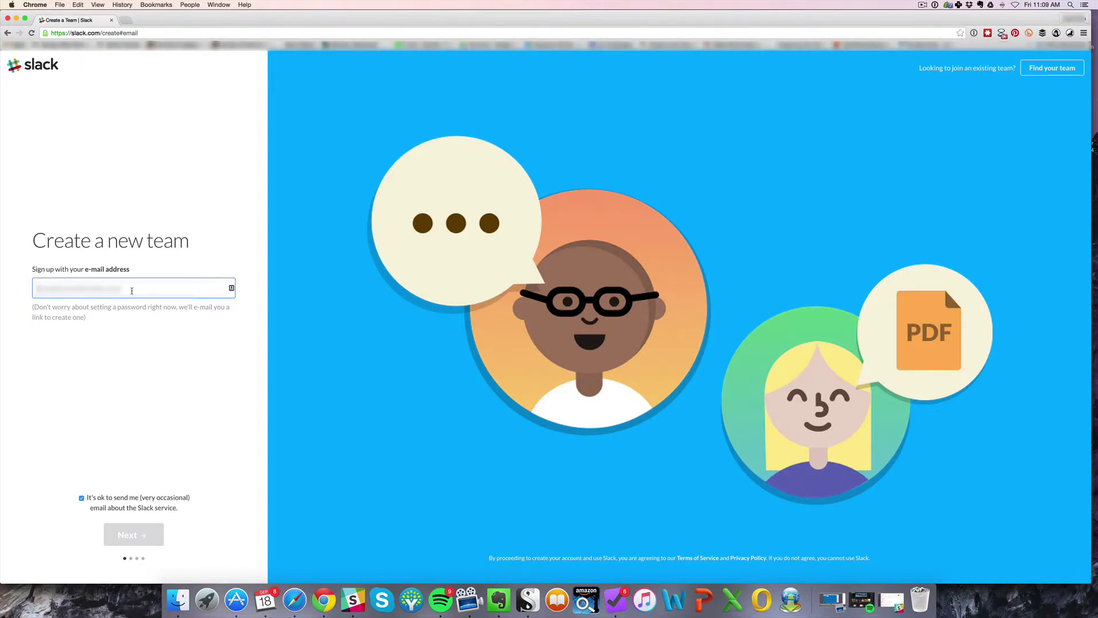
# Step: Submit the sign-up email address, then re-enter an email address on the Confirm your Email step
pyautogui.write('steve')
pyautogui.press('BackSpace')
pyautogui.press('BackSpace')
pyautogui.press('BackSpace')
pyautogui.press('BackSpace')
pyautogui.write('steve@example')
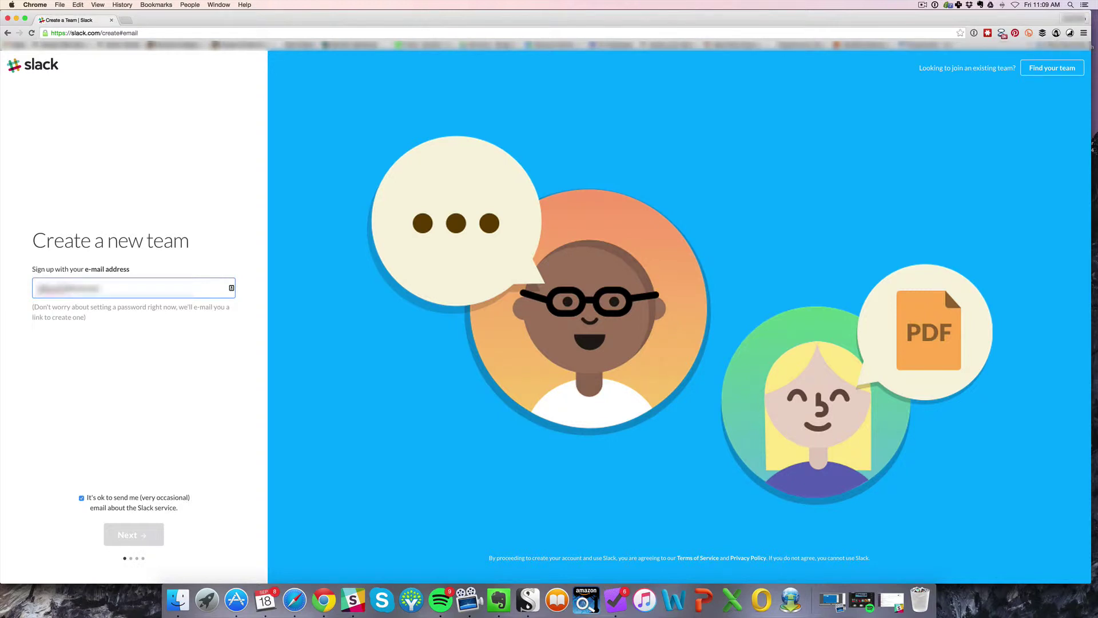
pyautogui.write('.com')
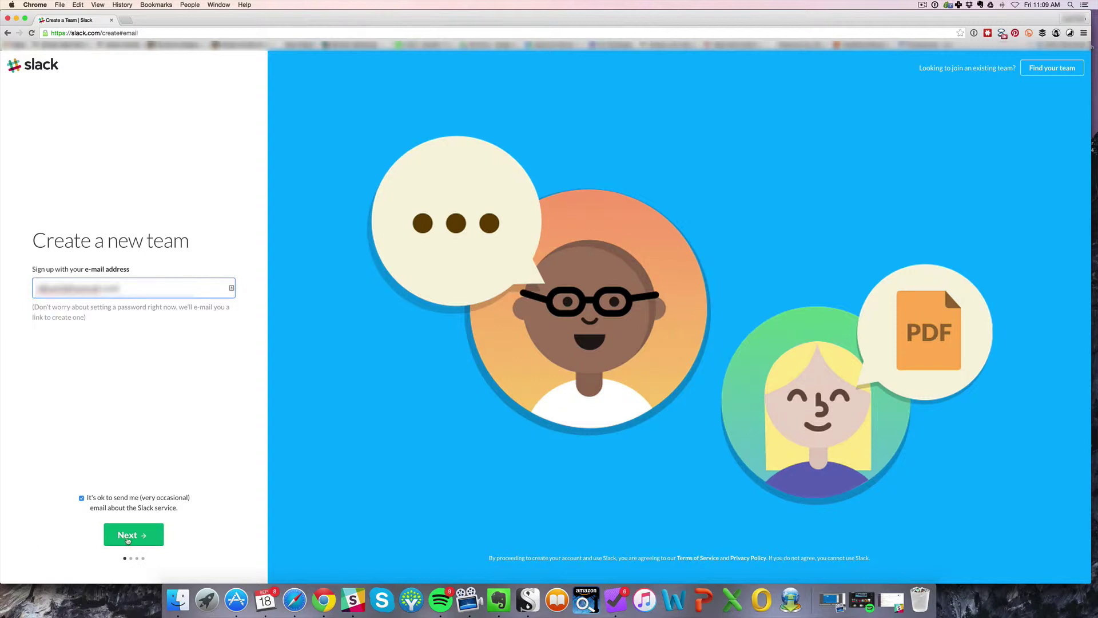
pyautogui.click(127, 536)
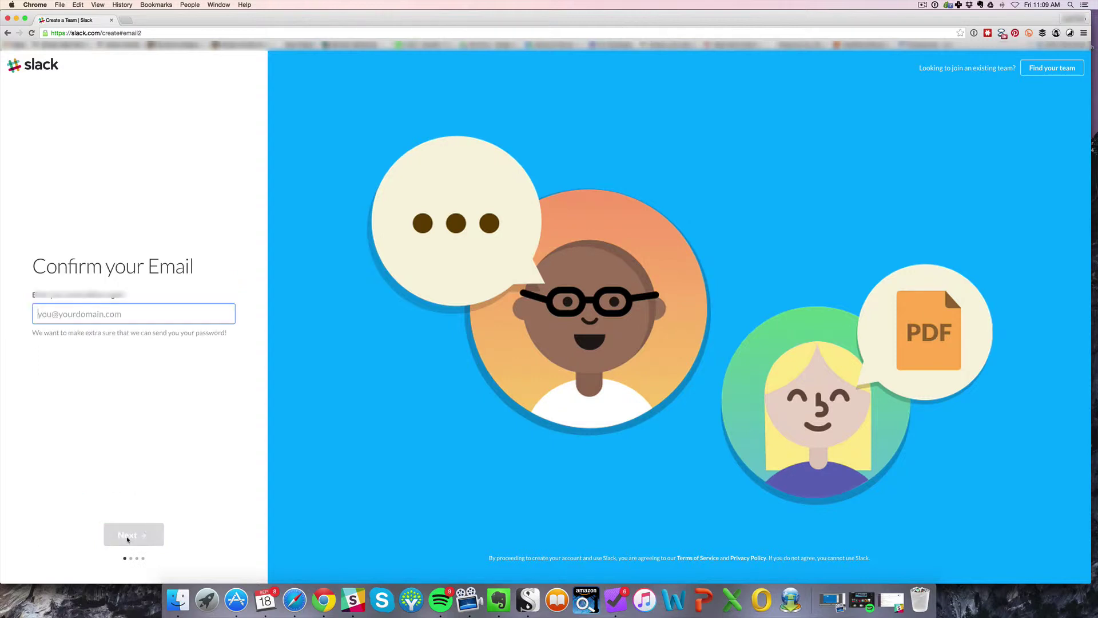
pyautogui.press('super+v')
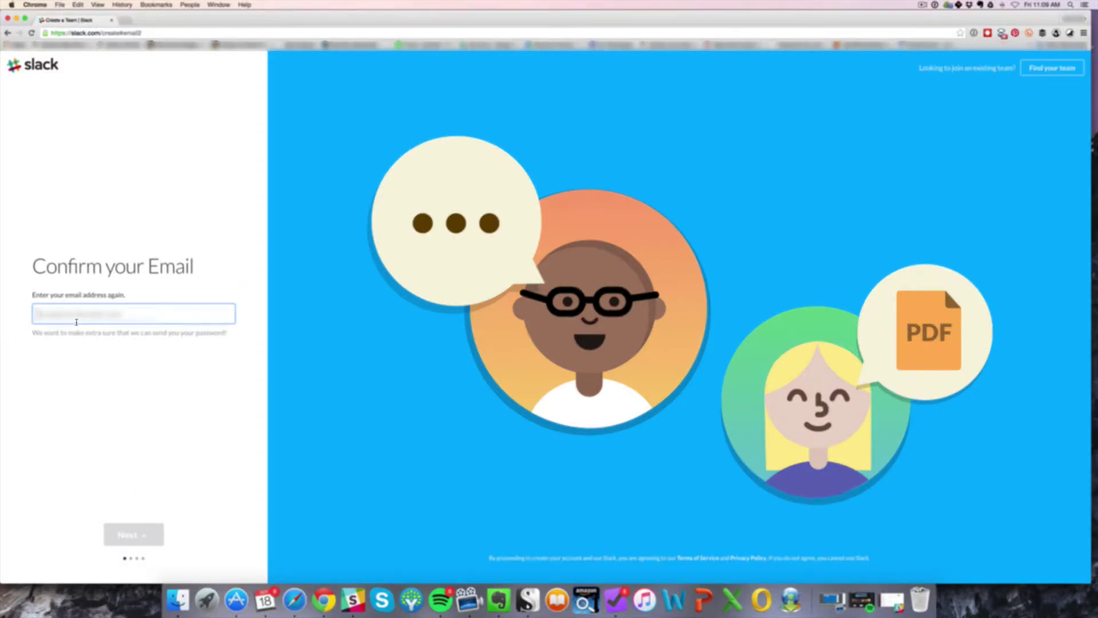
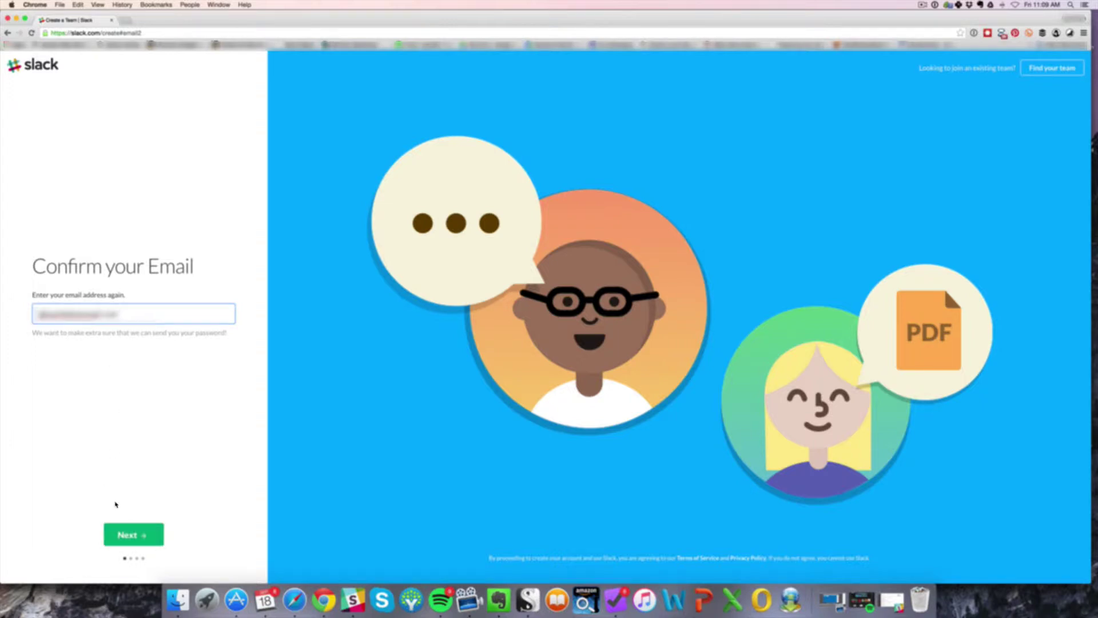
# Step: Confirm the email and name the team 'ABC Publishing' to reach the abcpublishing.slack.com URL step
pyautogui.click(135, 534)
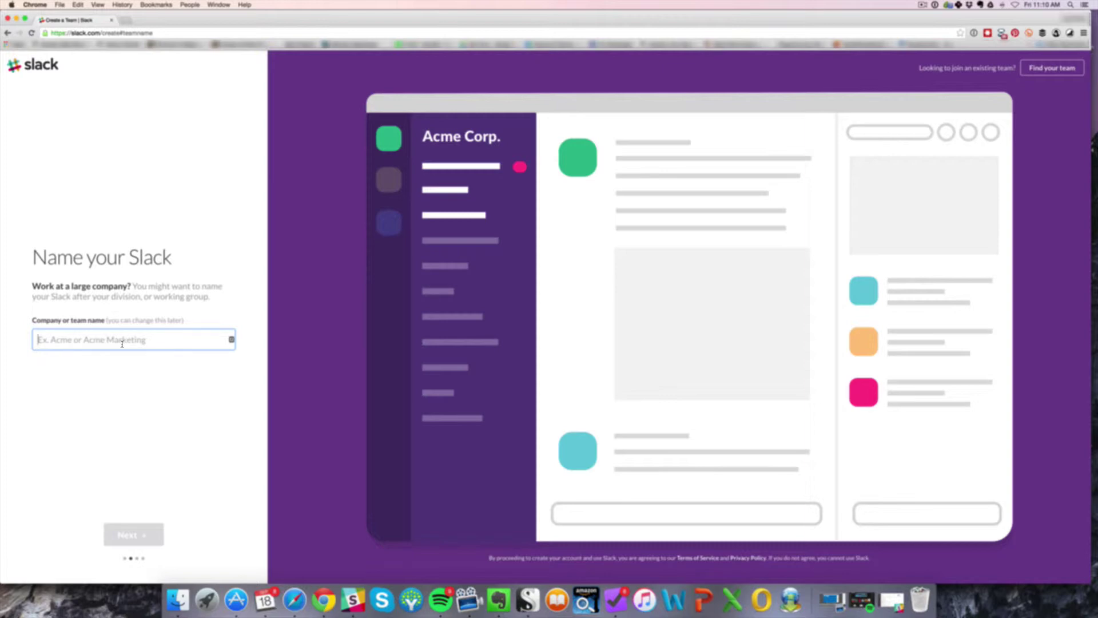
pyautogui.write('ABC')
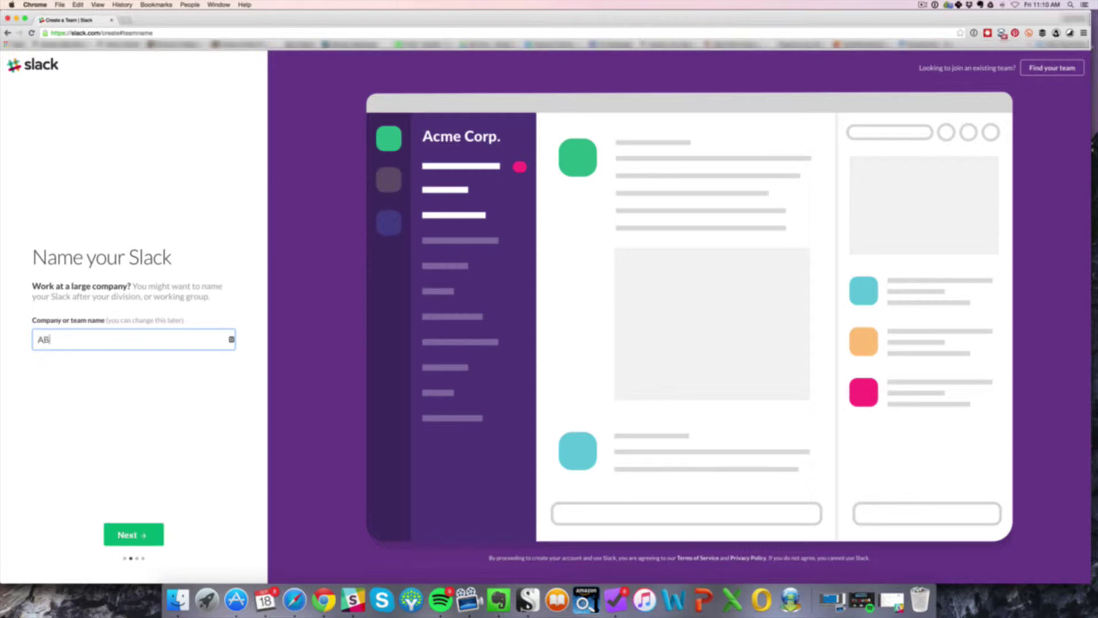
pyautogui.write(' Publishing')
pyautogui.click(132, 541)
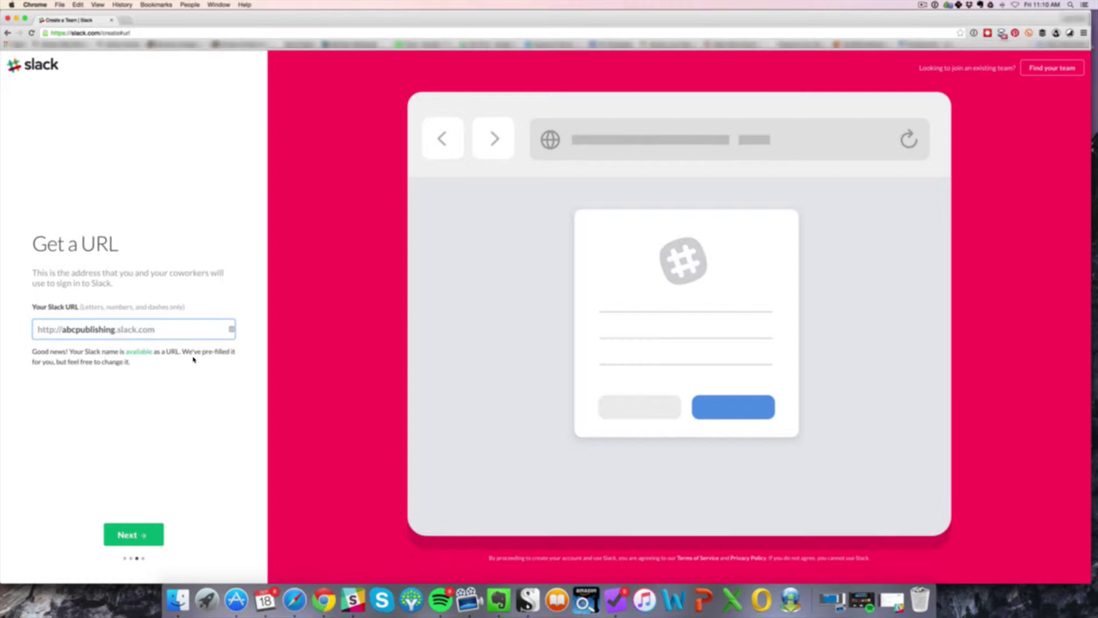
# Step: Accept abcpublishing.slack.com, replace the suggested username with your own, and create the team
pyautogui.click(124, 537)
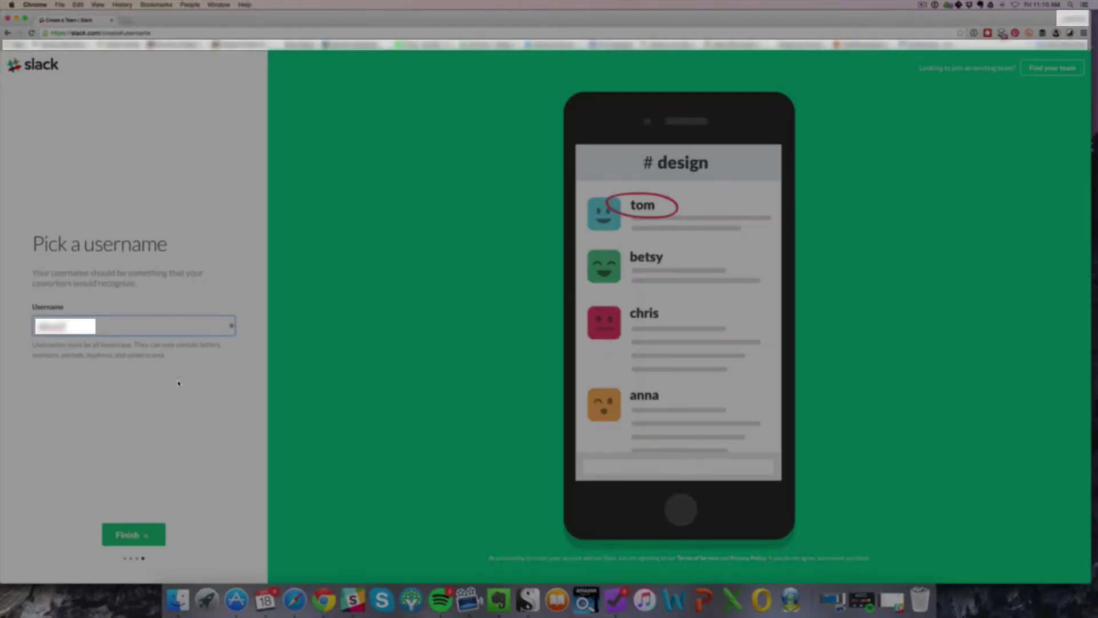
pyautogui.doubleClick(89, 330)
pyautogui.write('jason')
pyautogui.click(133, 535)
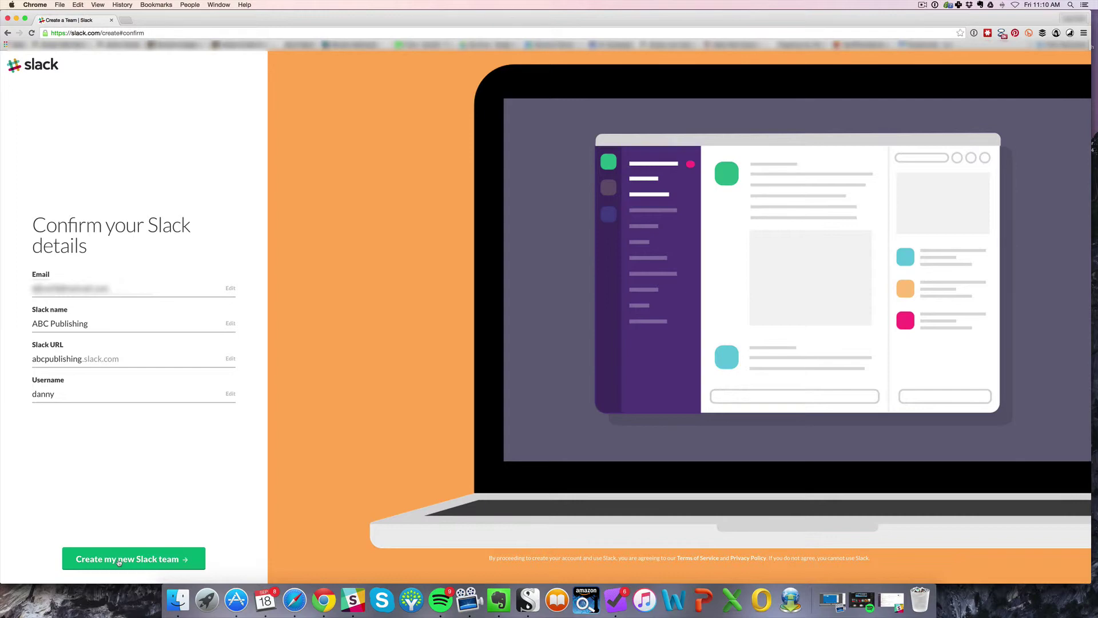
pyautogui.click(118, 561)
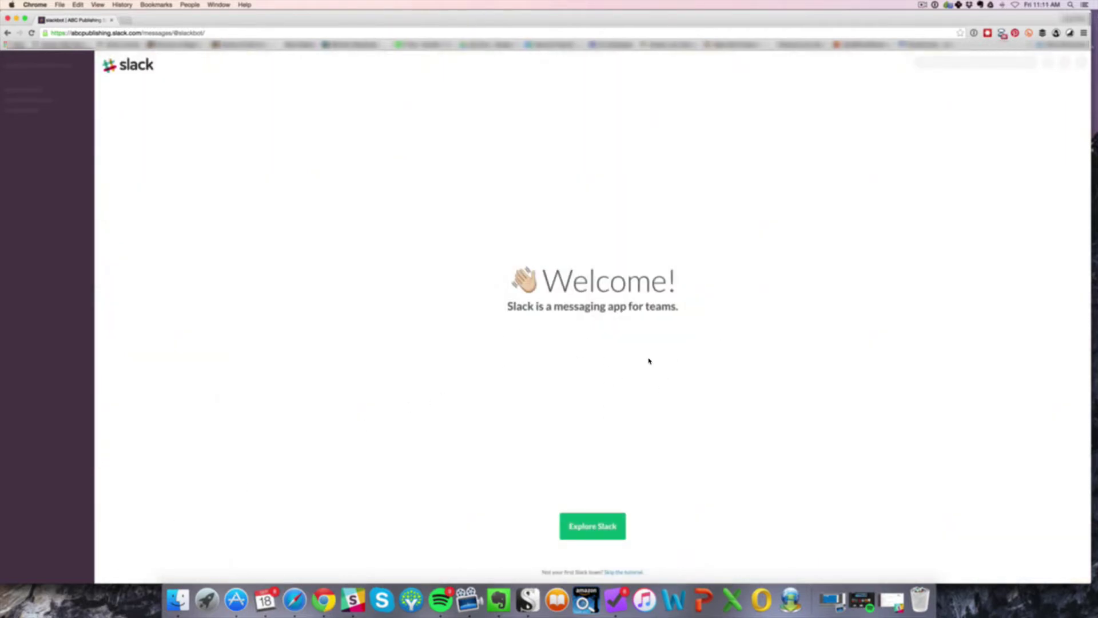
# Step: Choose Explore Slack and skip the tutorial to reveal the general and random channels
pyautogui.click(591, 526)
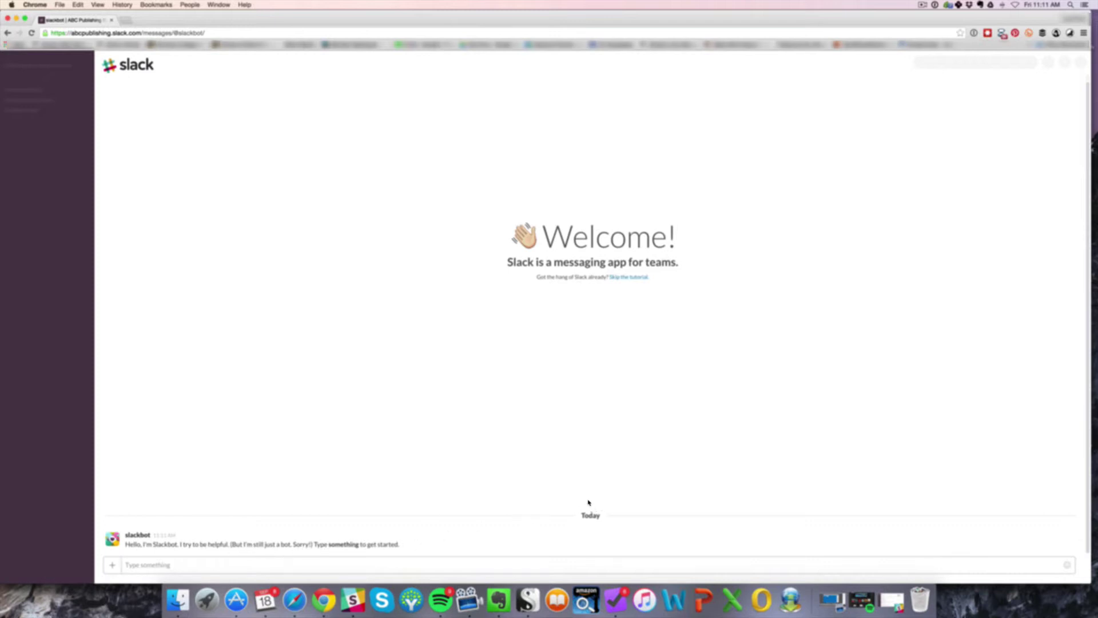
pyautogui.click(627, 278)
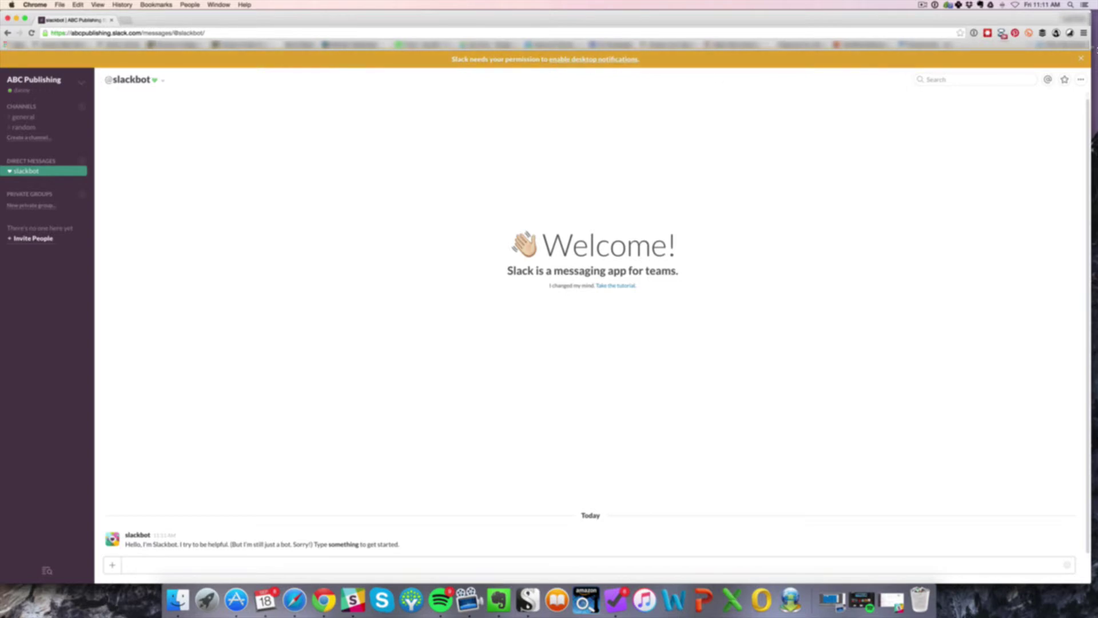
# Step: Close the orange 'Slack needs your permission' notifications banner
pyautogui.click(1081, 58)
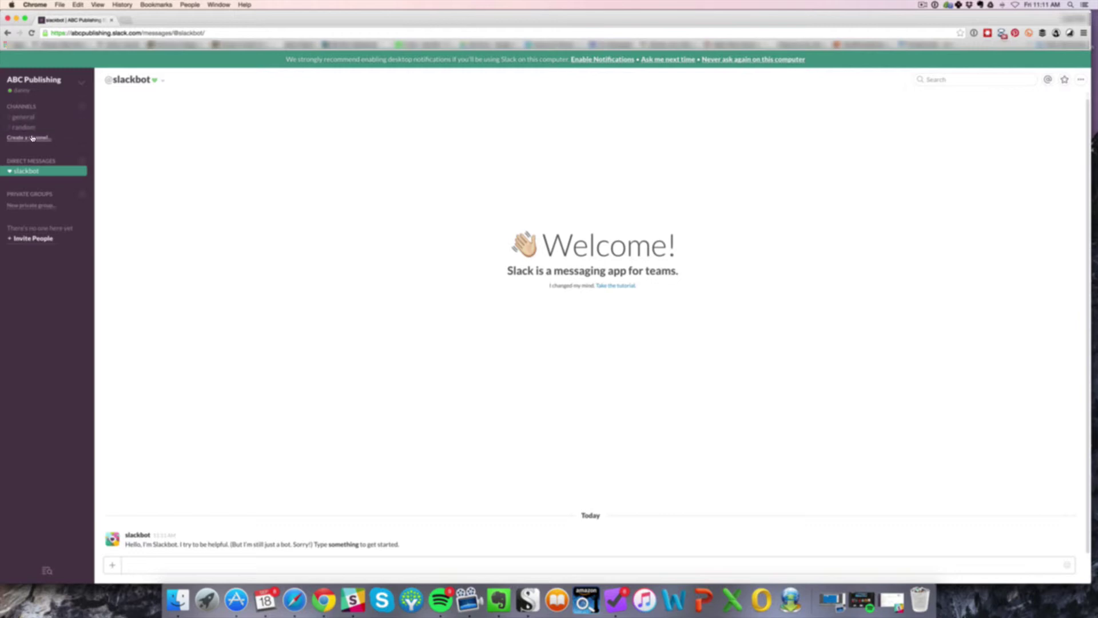
# Step: Start a public channel named 'KDP Promotions' with the purpose 'for promo purposes'
pyautogui.click(32, 139)
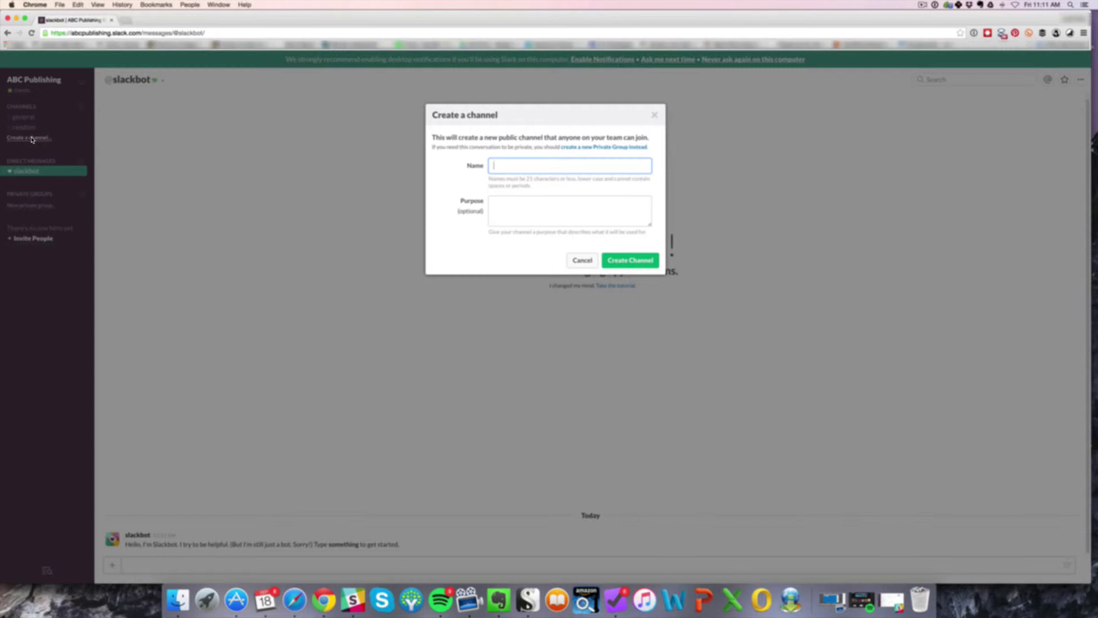
pyautogui.write('KDP Promotions')
pyautogui.click(614, 258)
pyautogui.click(554, 223)
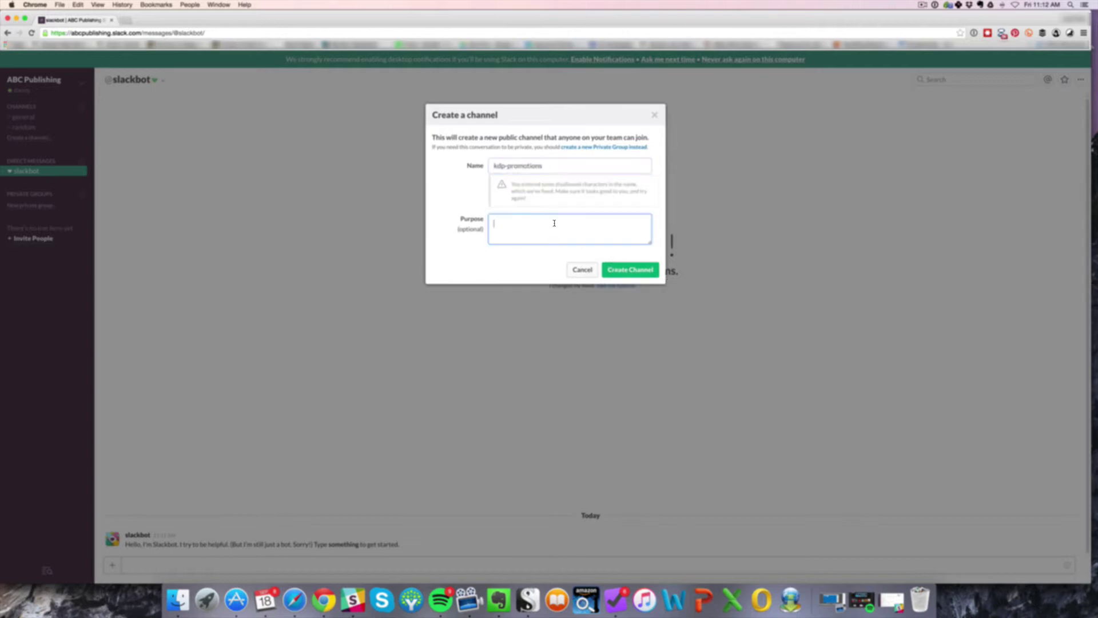
pyautogui.write('for promo purposes')
# Step: Confirm creation of #kdp-promotions so it opens with you as its only member
pyautogui.click(629, 270)
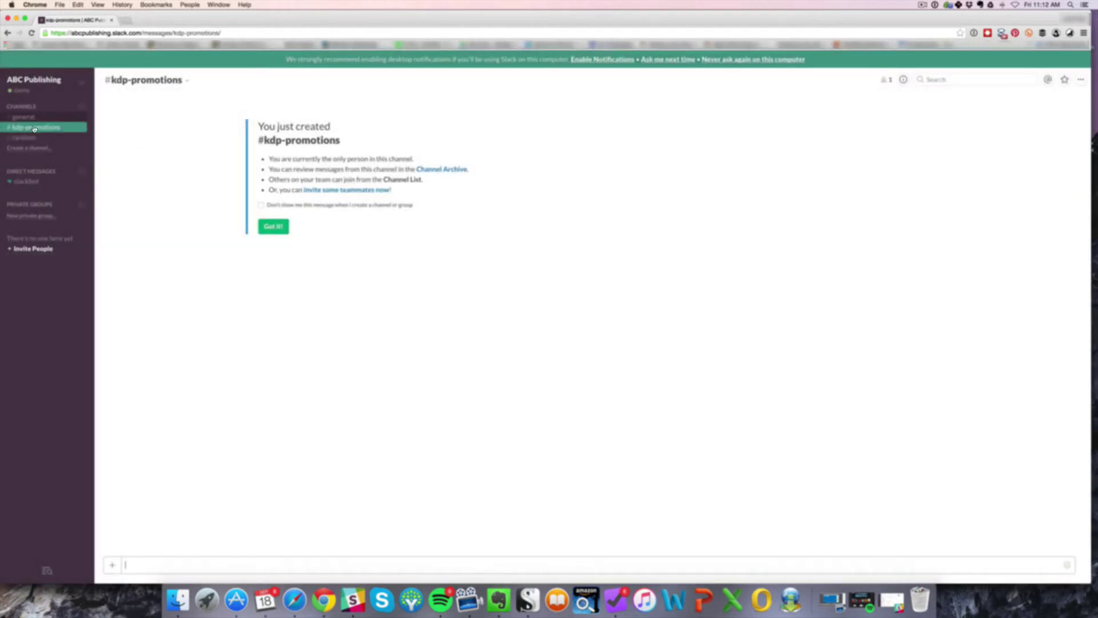